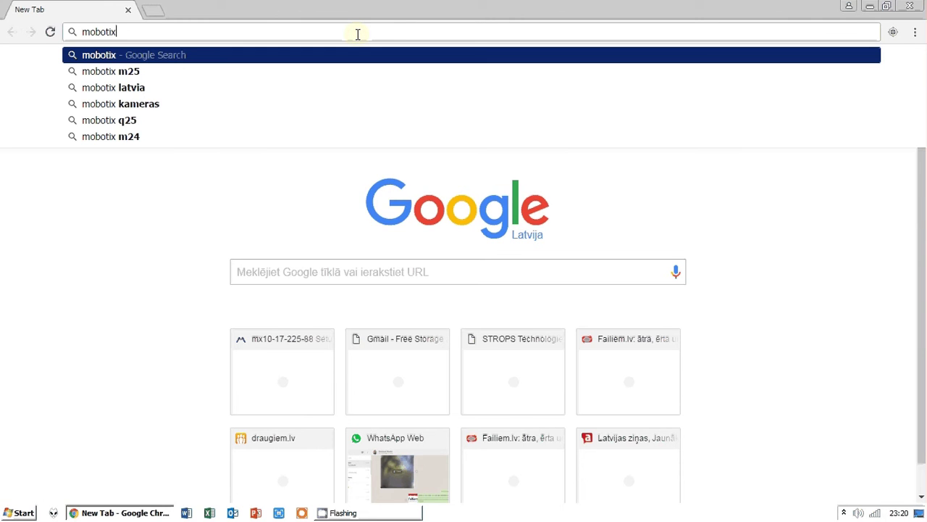
# - Load mobotix.com by entering 'mobotix' in the Chrome address bar
pyautogui.hotkey('ctrl', 'Return')
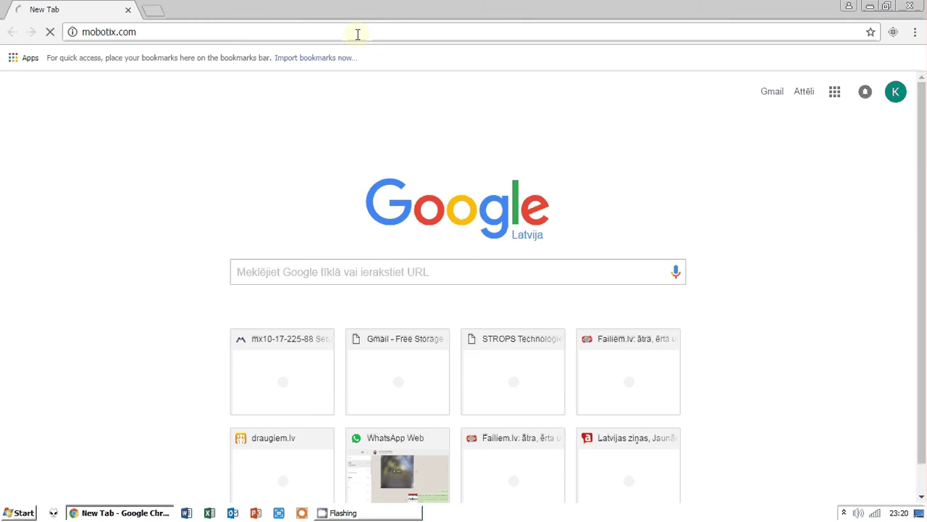
# - Choose Global (English) as the MOBOTIX site region and enter the site
pyautogui.click(344, 75)
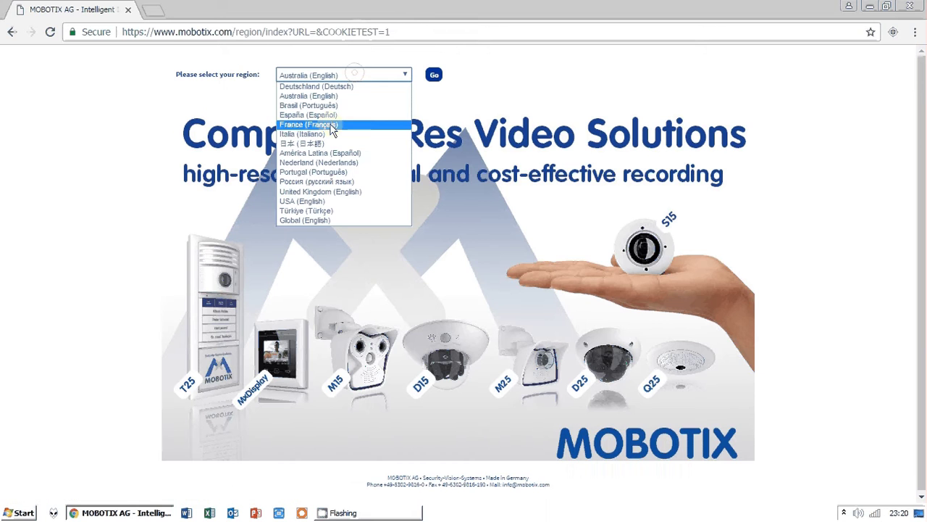
pyautogui.click(332, 219)
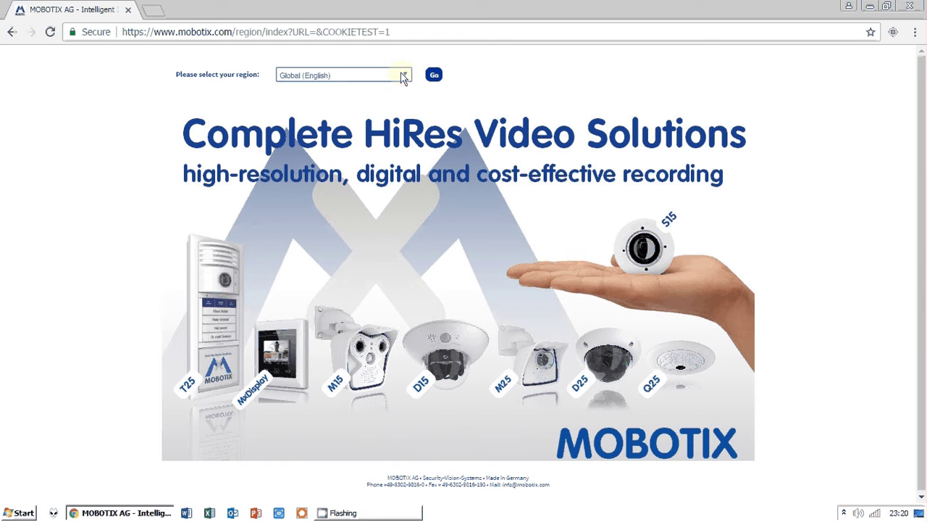
pyautogui.click(403, 75)
pyautogui.click(331, 222)
pyautogui.click(434, 75)
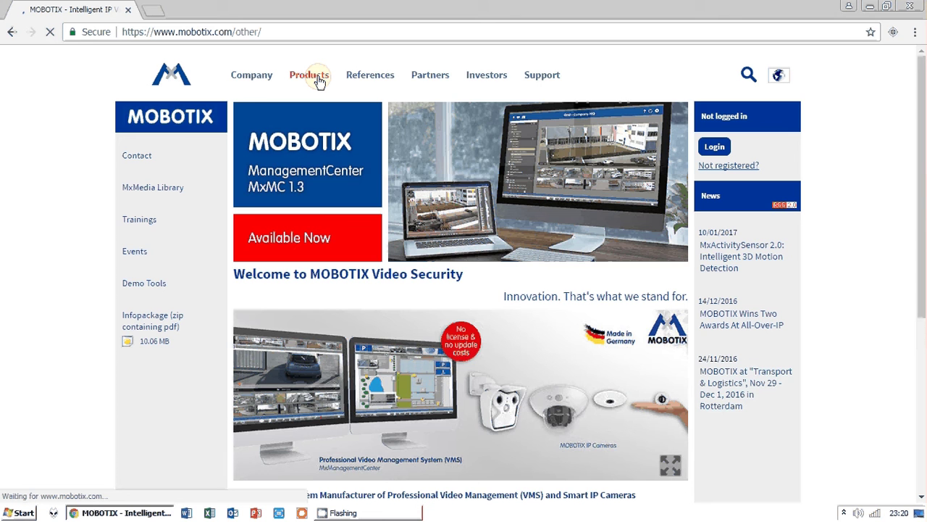
# - Navigate to the MxManagementCenter Windows Release 1.3.0 page with the win64 EXE download
pyautogui.click(319, 80)
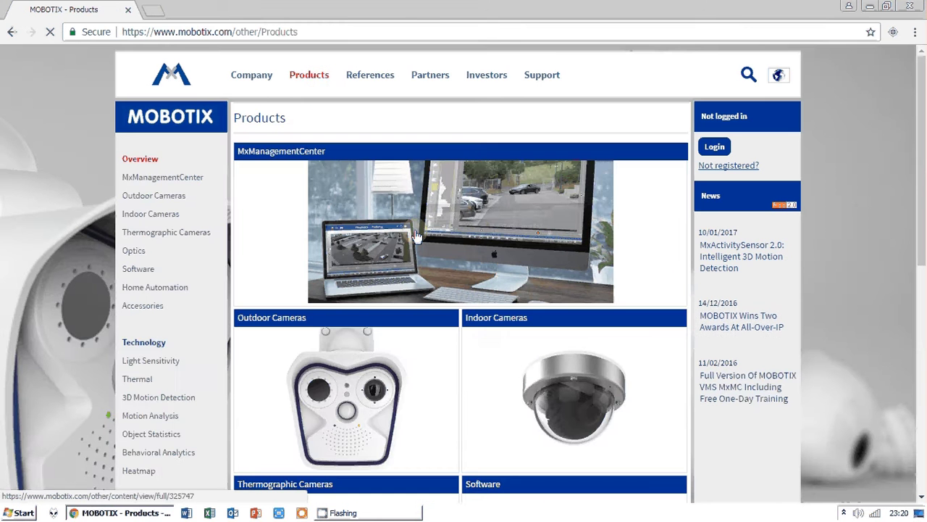
pyautogui.click(416, 237)
pyautogui.scroll(-4, 508, 250)
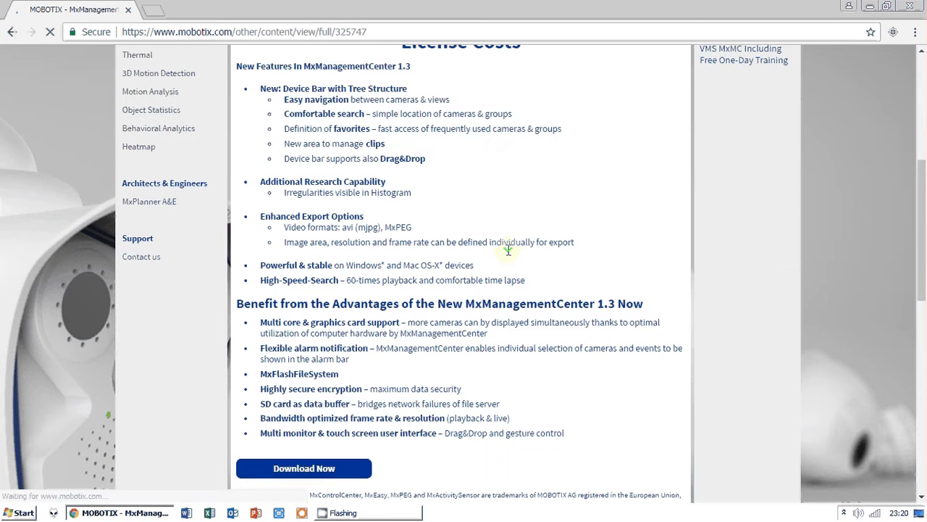
pyautogui.scroll(-2, 455, 324)
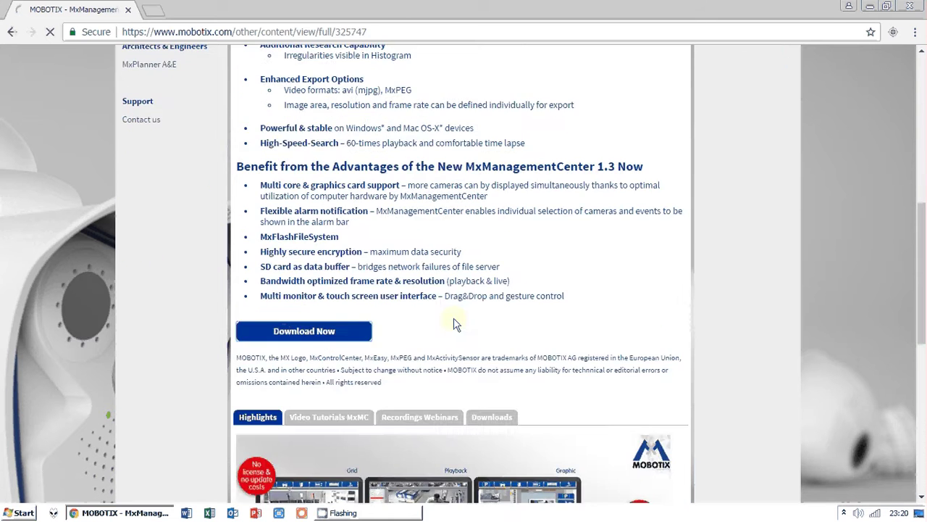
pyautogui.click(304, 330)
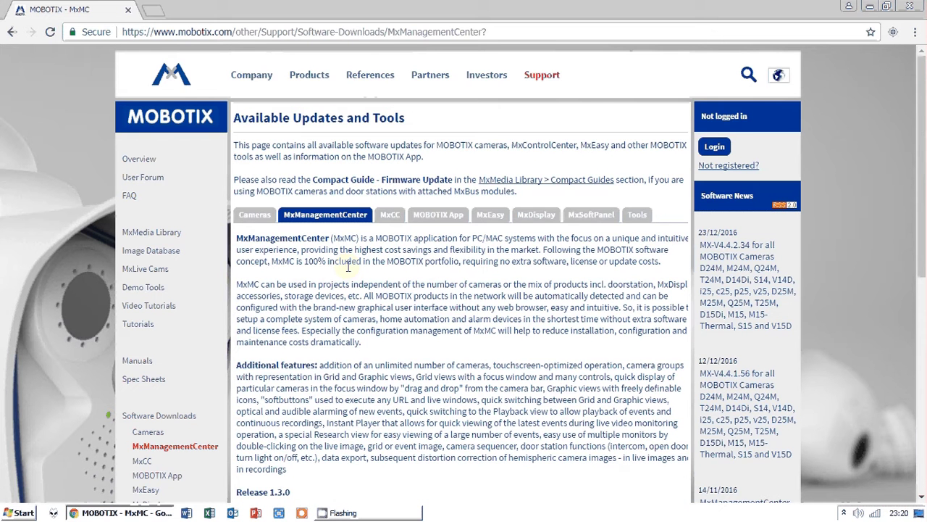
pyautogui.scroll(-6, 348, 267)
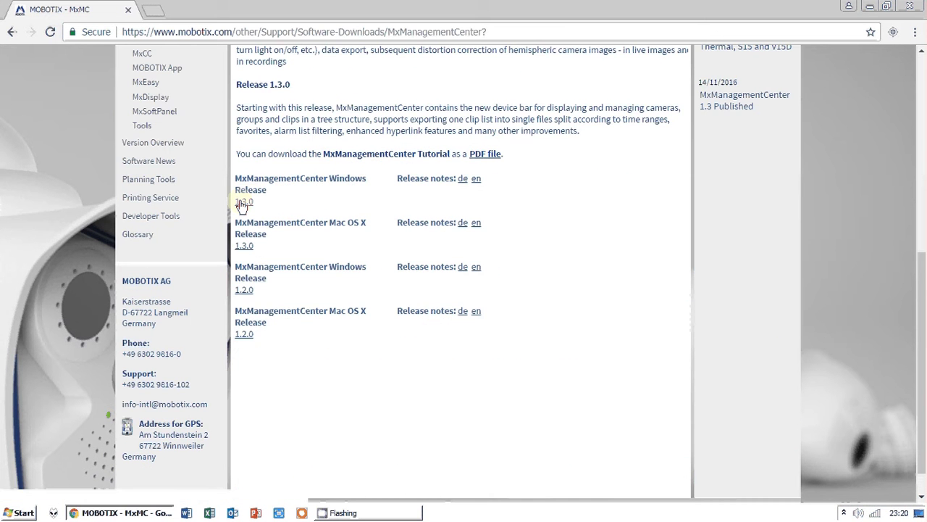
pyautogui.click(245, 203)
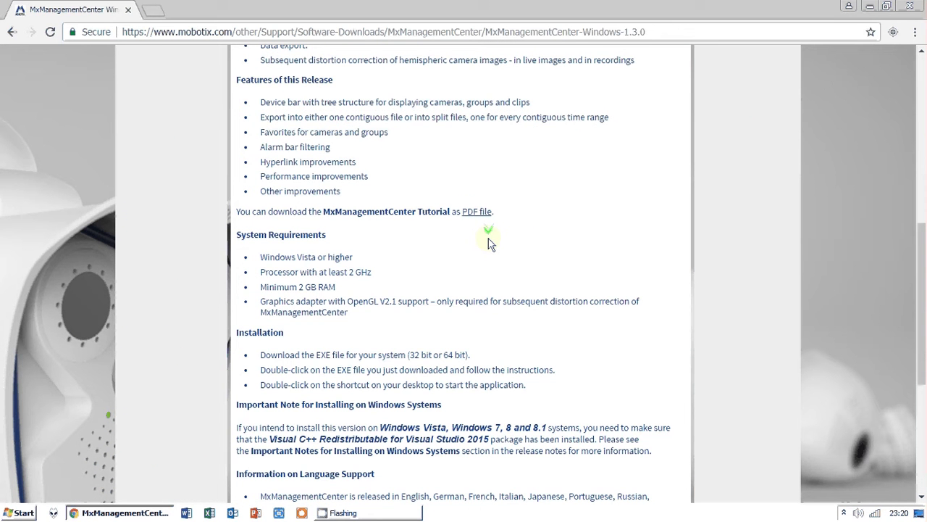
pyautogui.scroll(-5, 570, 409)
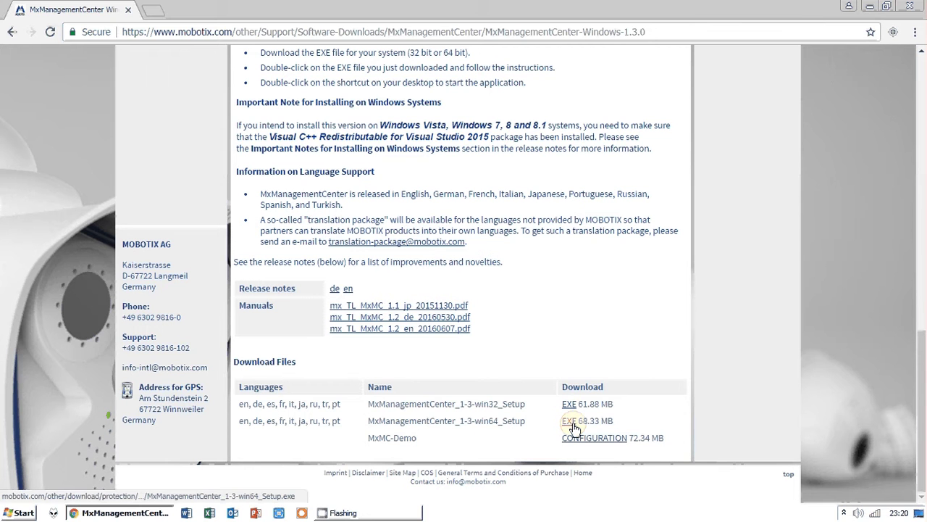
# - Log into the MOBOTIX website with the account username and password
pyautogui.click(569, 421)
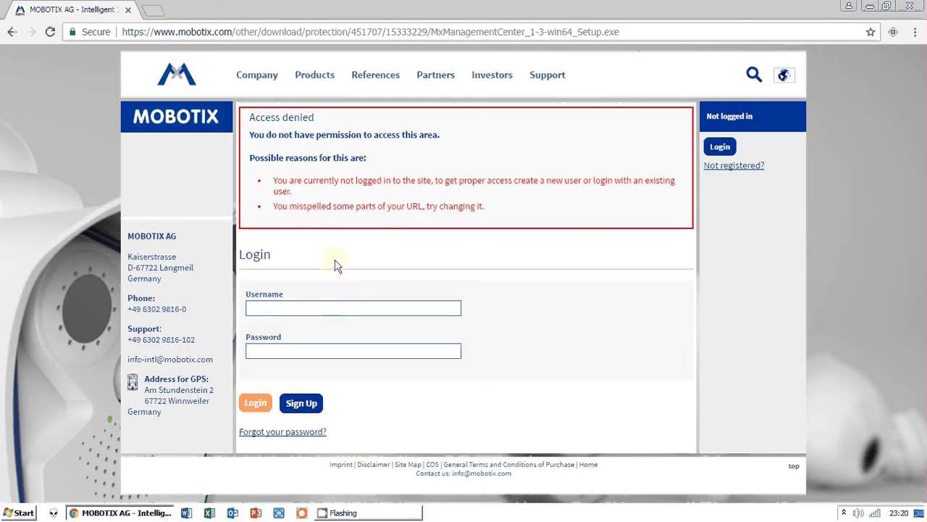
pyautogui.click(326, 309)
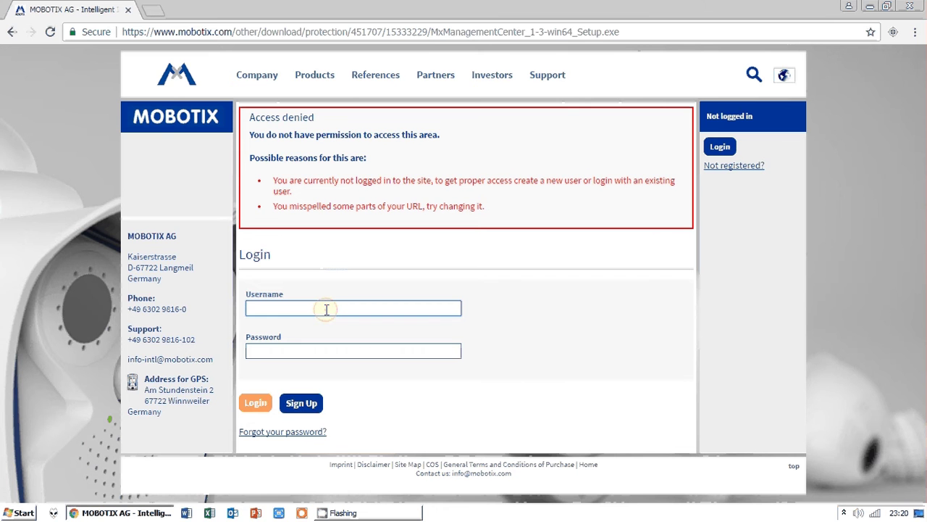
pyautogui.write('Kaspa')
pyautogui.press('BackSpace')
pyautogui.press('BackSpace')
pyautogui.write('p')
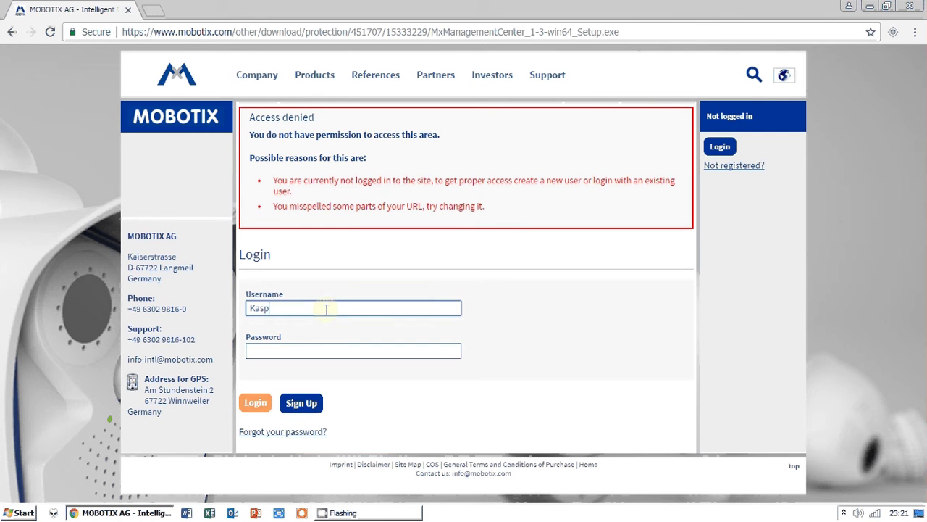
pyautogui.write('arsVi')
pyautogui.press('Tab')
pyautogui.write('••••••')
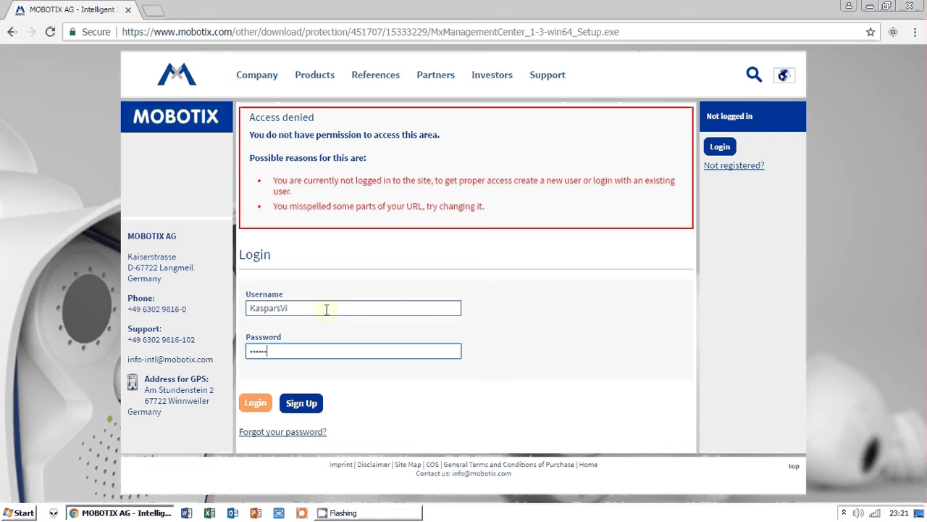
pyautogui.write('••••••')
pyautogui.press('Return')
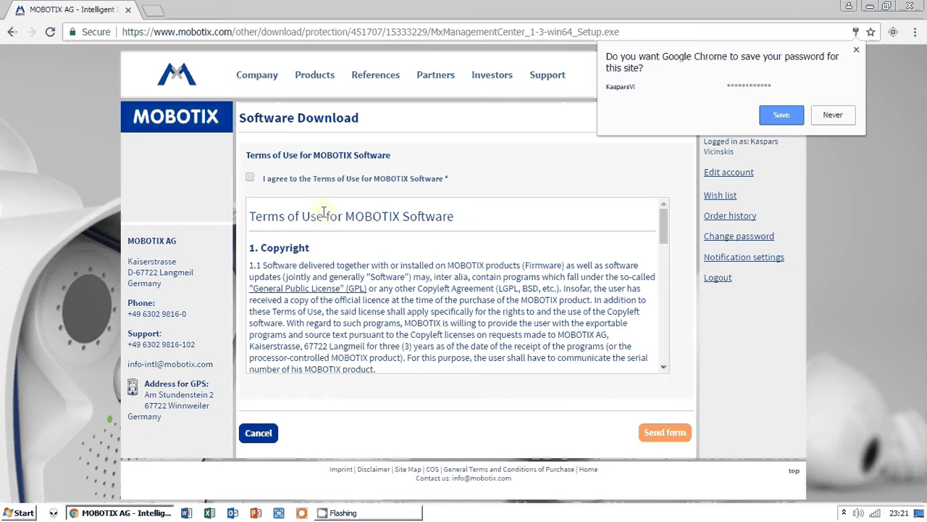
# - Agree to the Terms of Use and send the form to start the download
pyautogui.click(262, 181)
pyautogui.moveTo(664, 226); pyautogui.dragTo(654, 358)
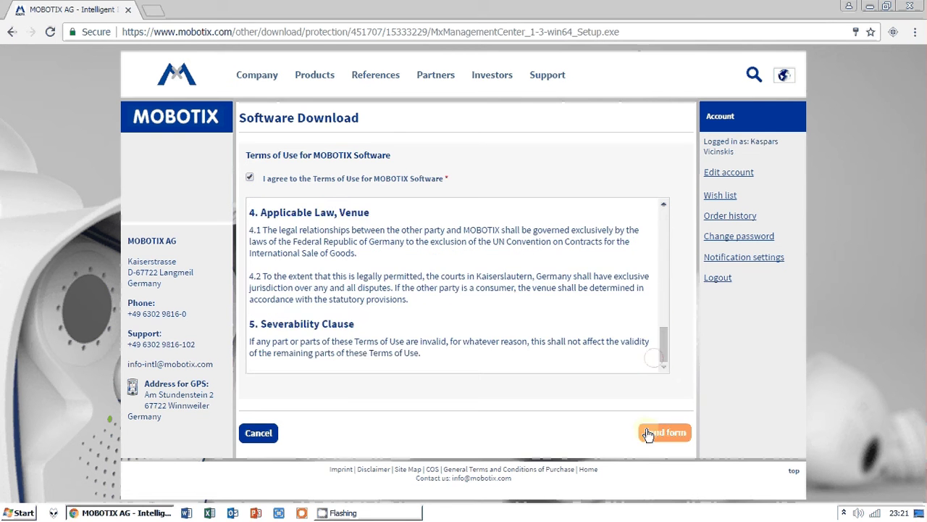
pyautogui.click(665, 433)
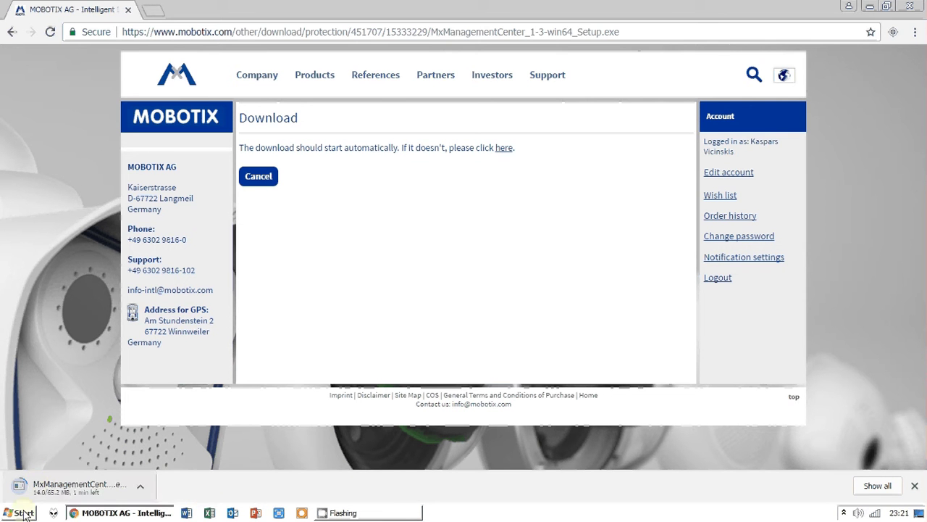
# - Launch MxManagementCenter from the Start menu, minimize Chrome, and dismiss the Welcome screen
pyautogui.click(24, 513)
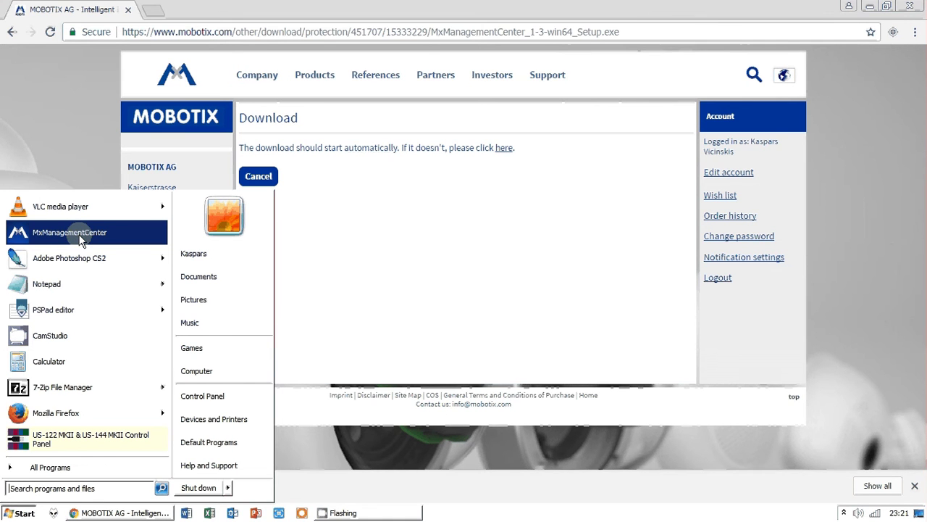
pyautogui.click(81, 239)
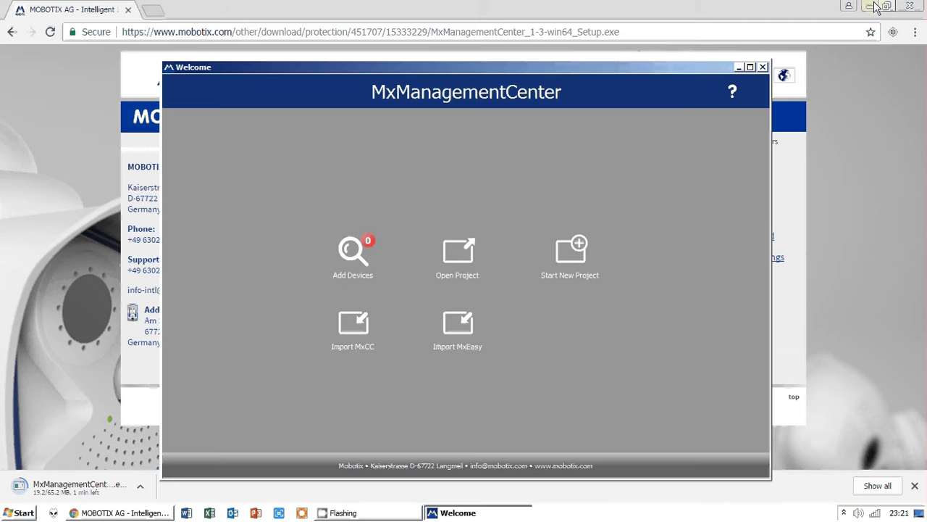
pyautogui.click(872, 6)
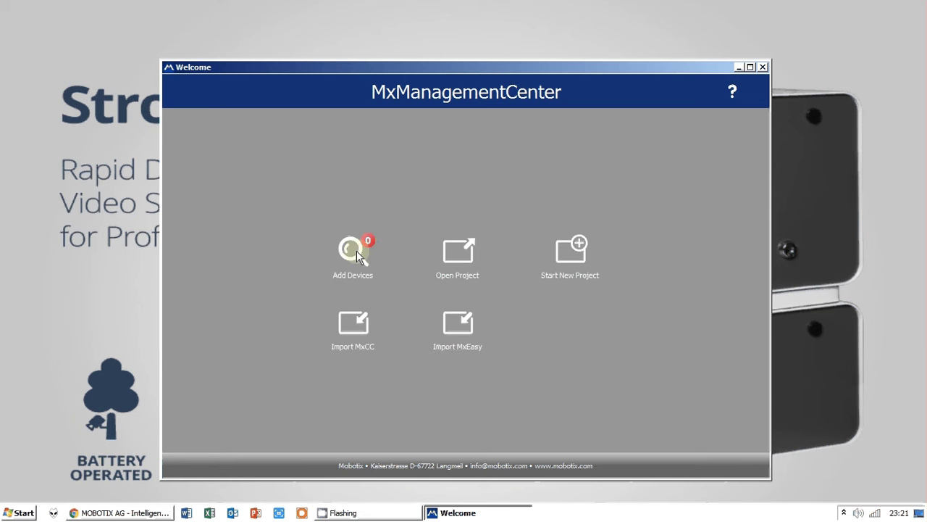
pyautogui.click(571, 254)
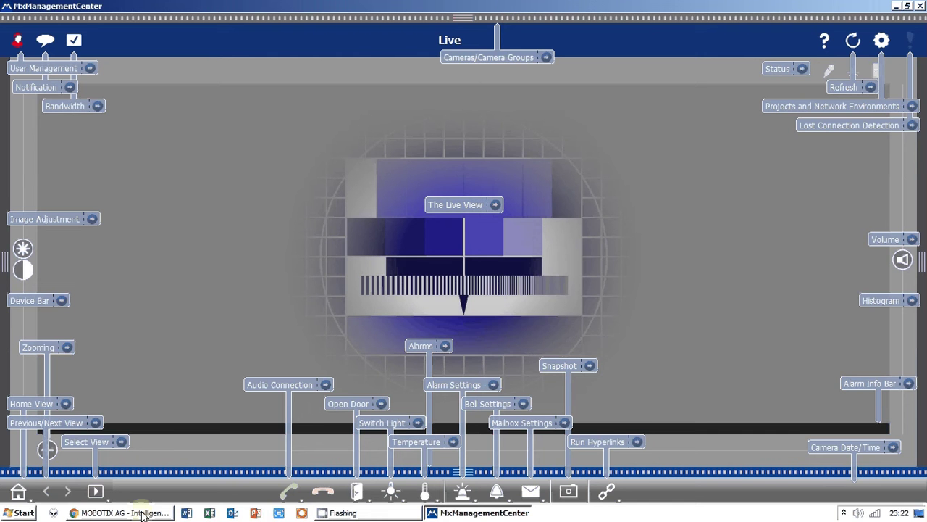
# - Dismiss the Live view help labels, then open and close the camera list panel
pyautogui.click(143, 514)
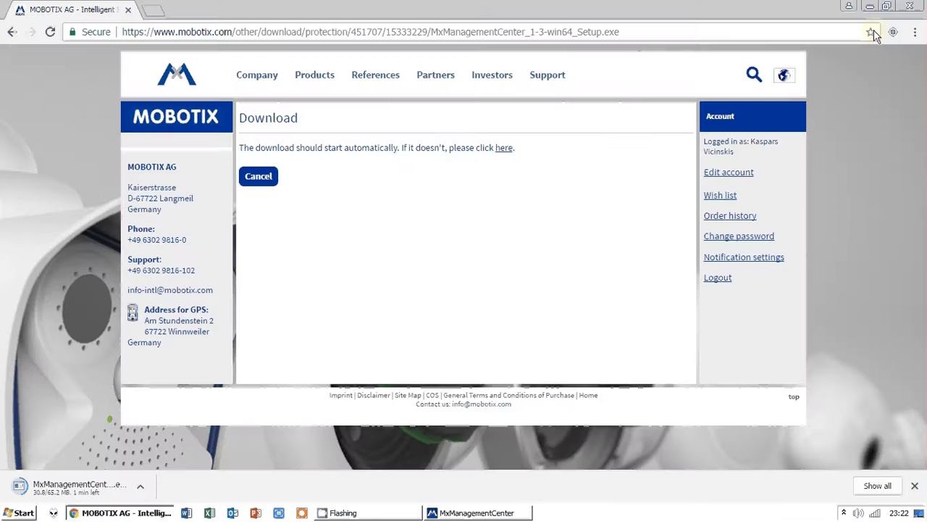
pyautogui.click(486, 513)
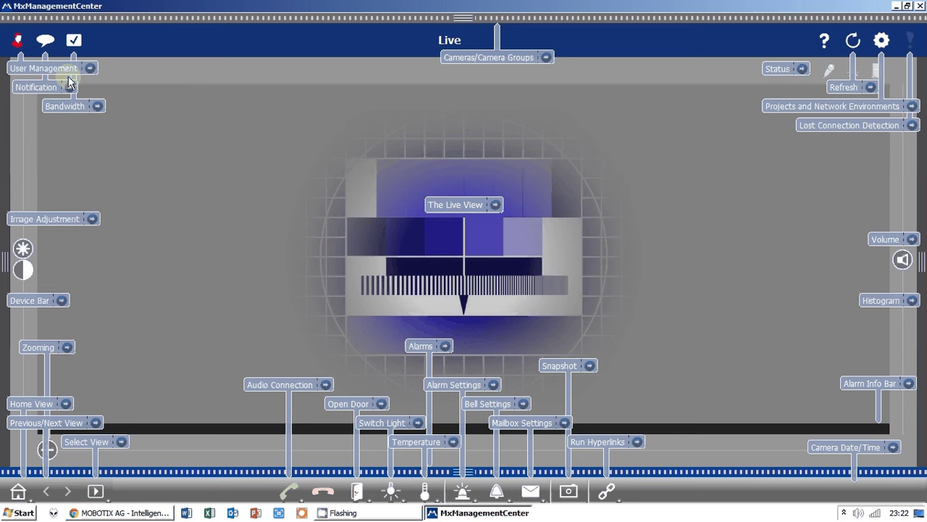
pyautogui.click(225, 219)
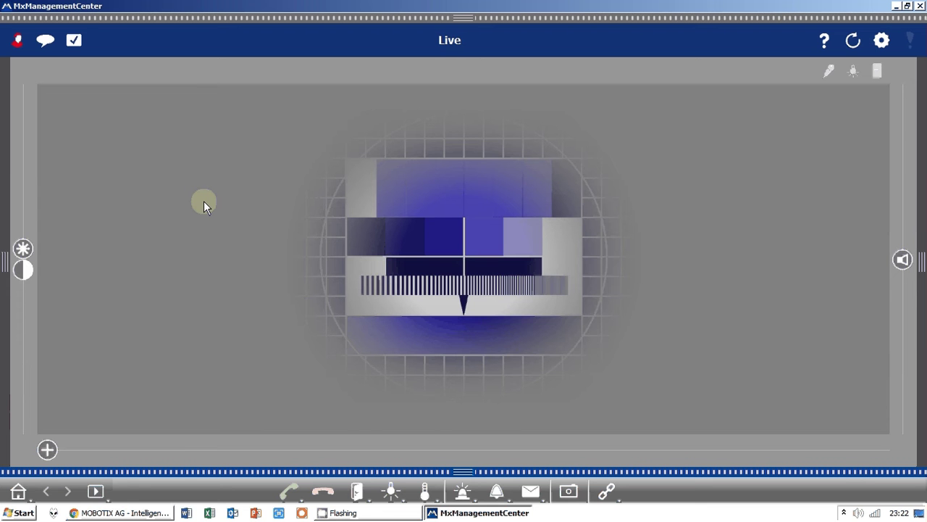
pyautogui.moveTo(4, 260); pyautogui.dragTo(172, 237)
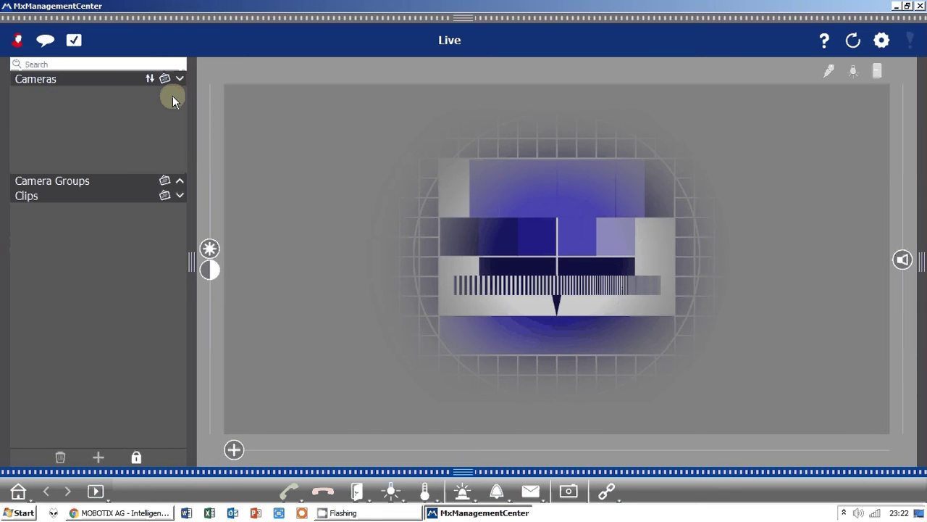
pyautogui.moveTo(189, 154); pyautogui.dragTo(4, 100)
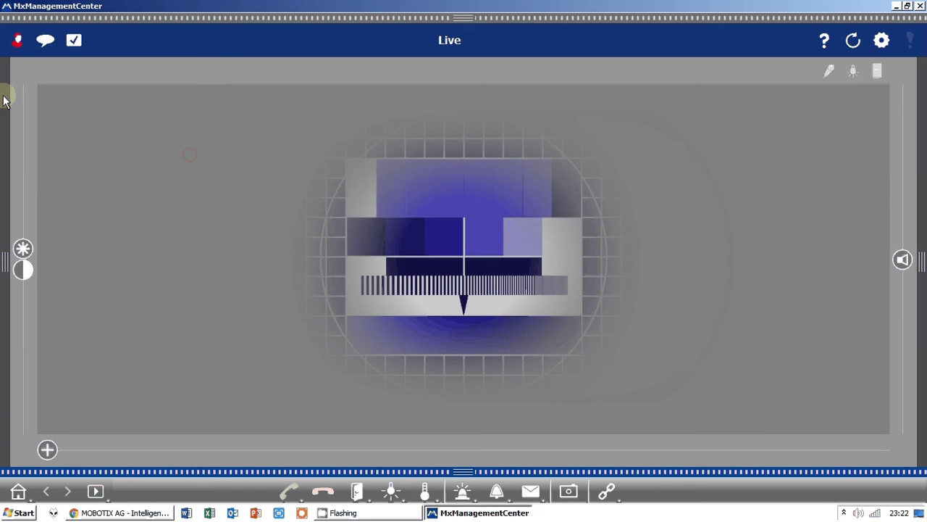
# - Unlock the camera sidebar, add a camera manually and name it Strops AVS
pyautogui.click(4, 100)
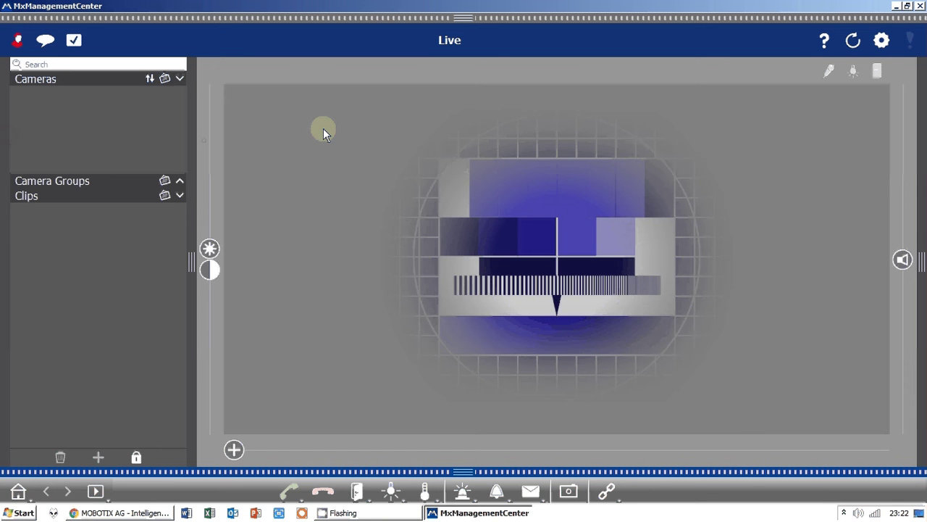
pyautogui.click(136, 457)
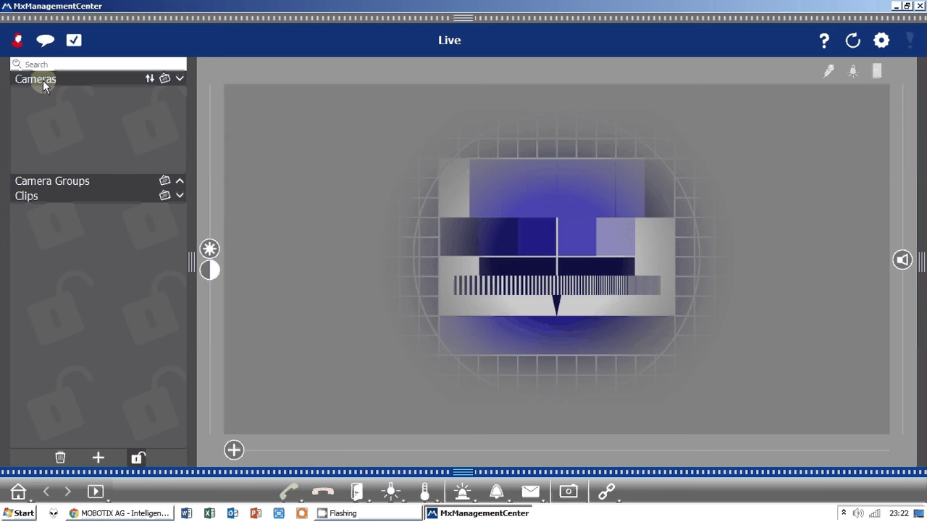
pyautogui.click(98, 457)
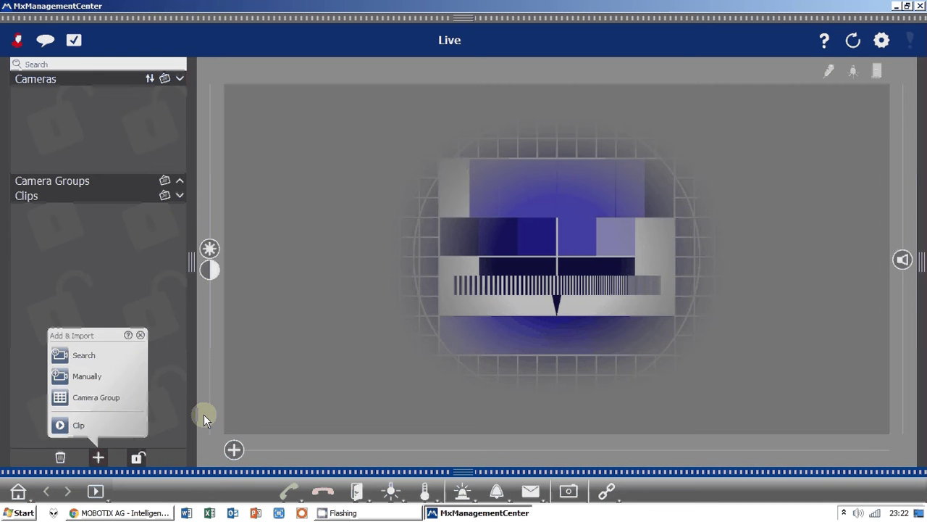
pyautogui.click(87, 376)
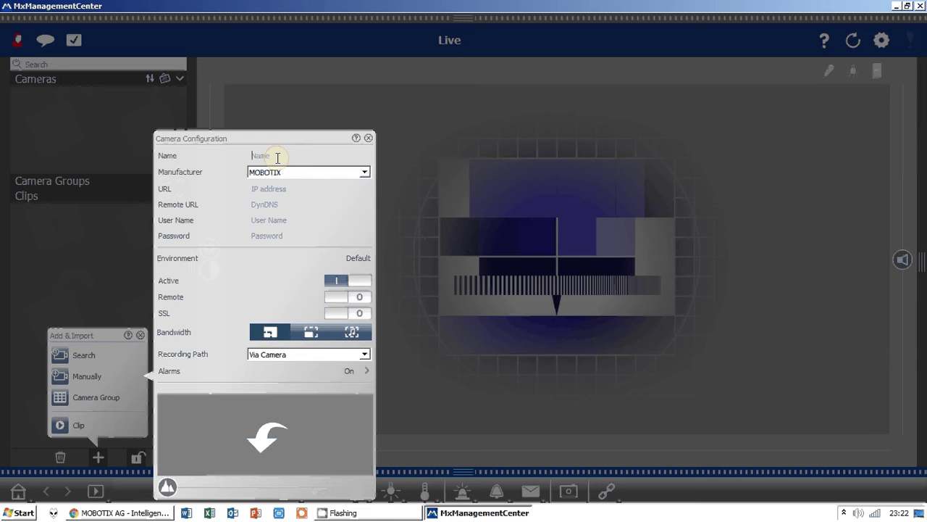
pyautogui.write('S')
pyautogui.write('trop')
pyautogui.write('s 4')
pyautogui.write('VS')
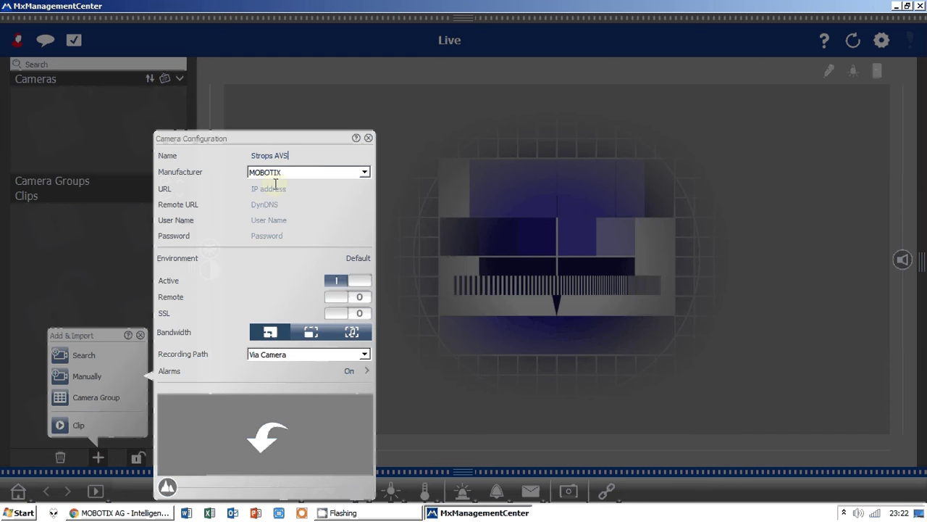
# - Set the camera URL to i3.stropos.com and reuse it as the remote URL
pyautogui.click(276, 187)
pyautogui.write('i3')
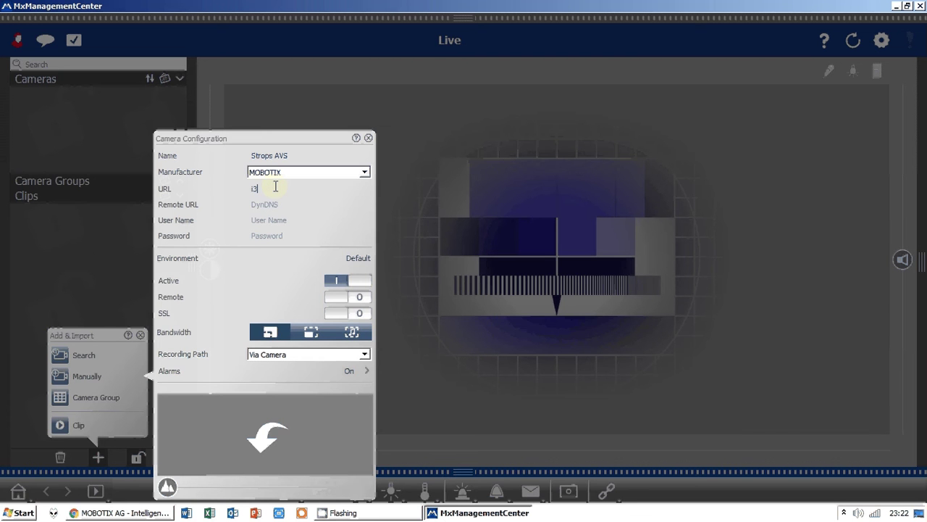
pyautogui.write('.strops')
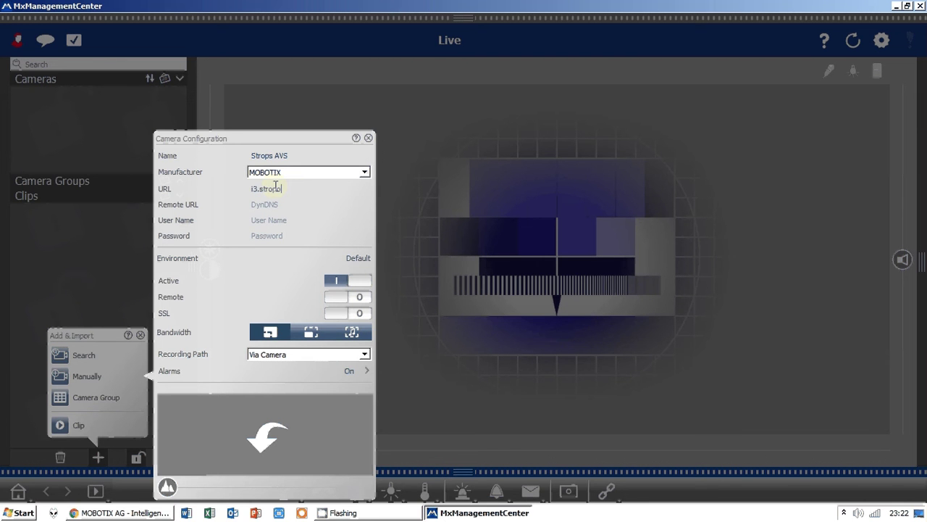
pyautogui.write('.com')
pyautogui.press('Tab')
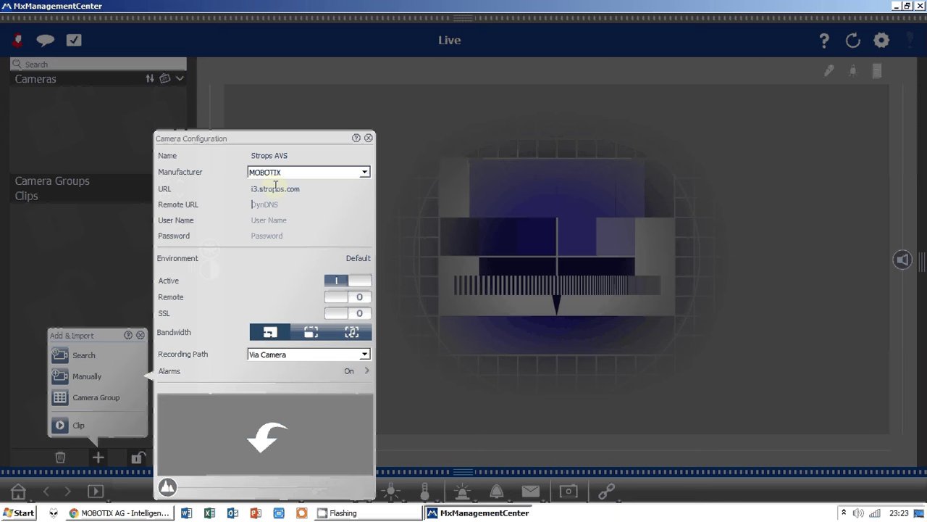
pyautogui.click(275, 185)
pyautogui.write('o')
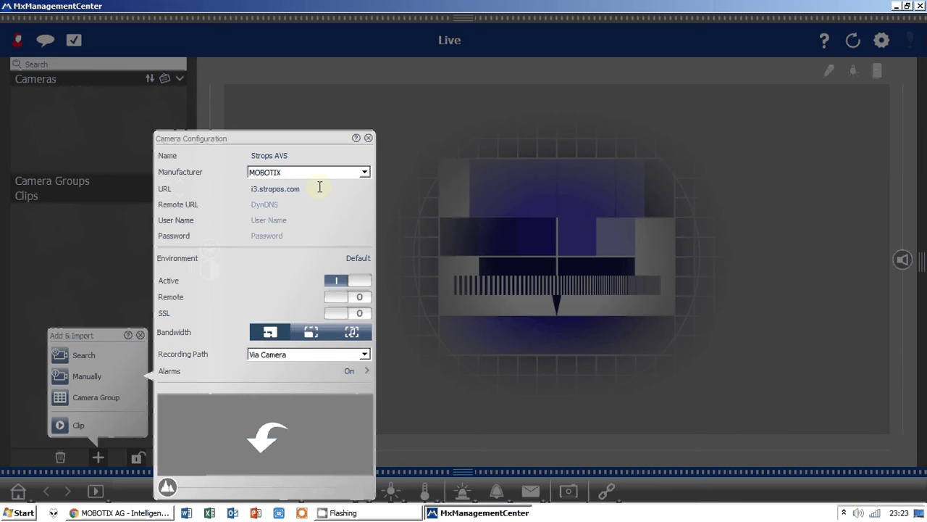
pyautogui.doubleClick(319, 187)
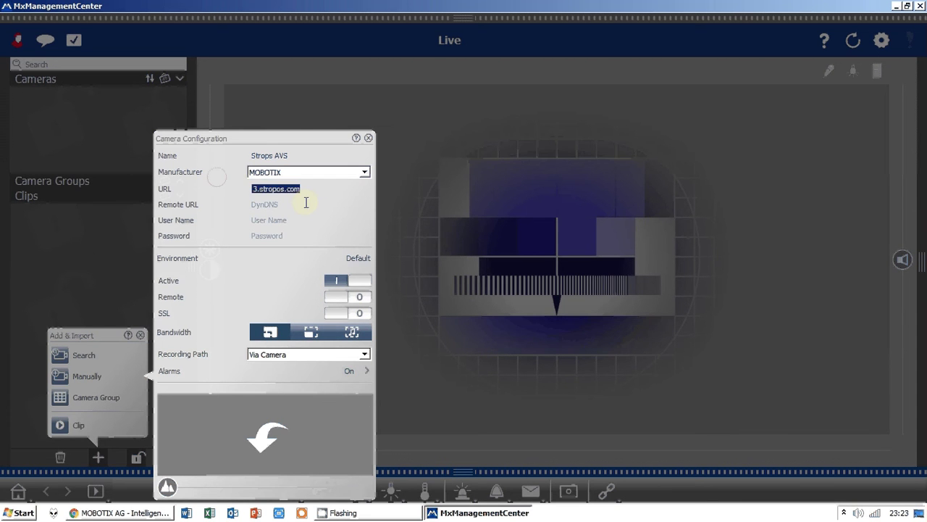
pyautogui.click(283, 221)
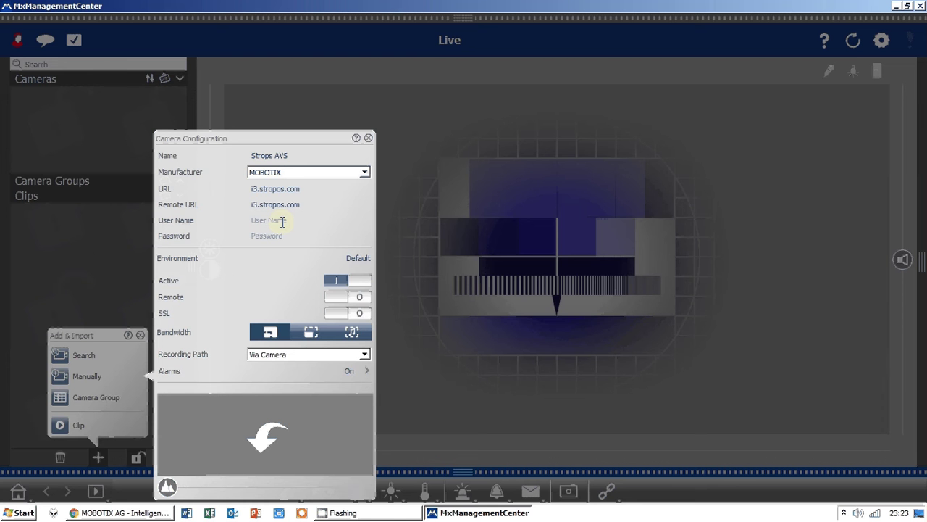
# - Enter the camera's user name and password and save the configuration
pyautogui.click(284, 219)
pyautogui.write('admin')
pyautogui.press('Tab')
pyautogui.hotkey('ctrl', 'v')
pyautogui.click(296, 430)
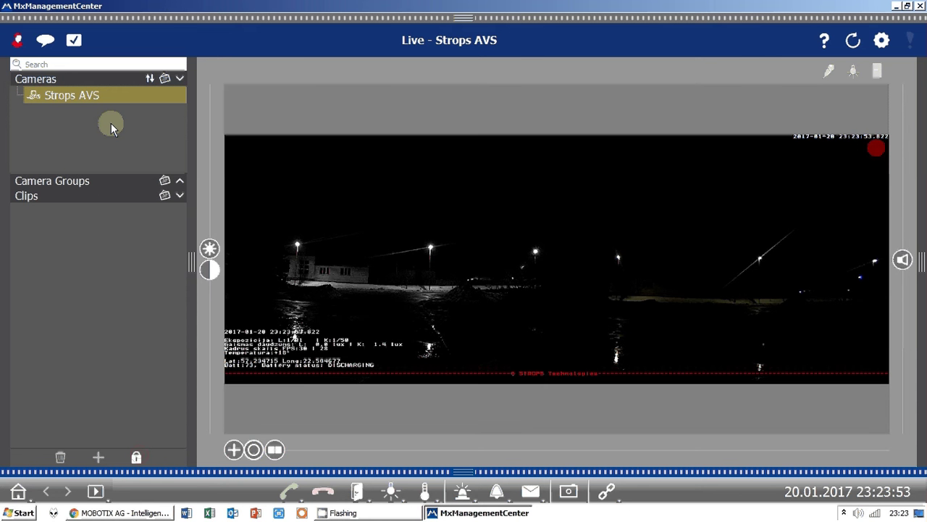
# - Collapse the camera list to enlarge the Strops AVS feed and adjust its brightness slider
pyautogui.click(188, 153)
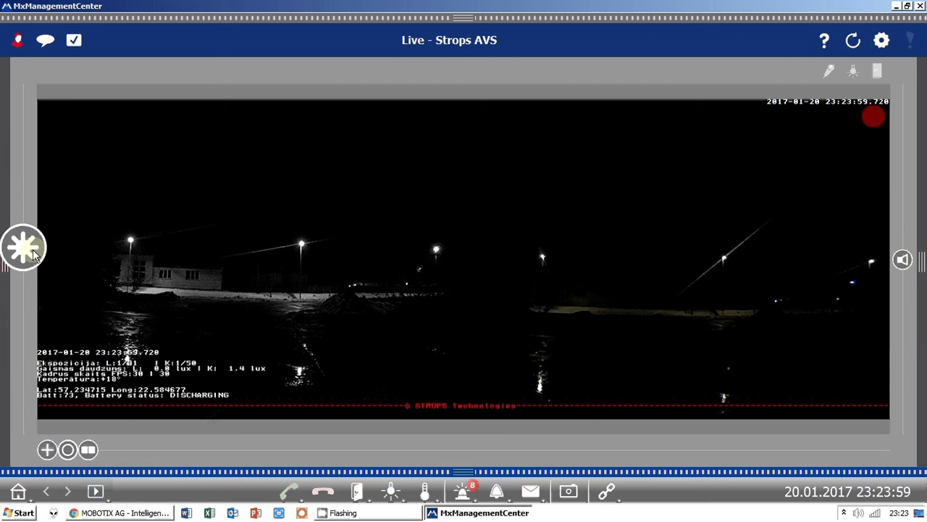
pyautogui.moveTo(32, 255); pyautogui.dragTo(31, 222)
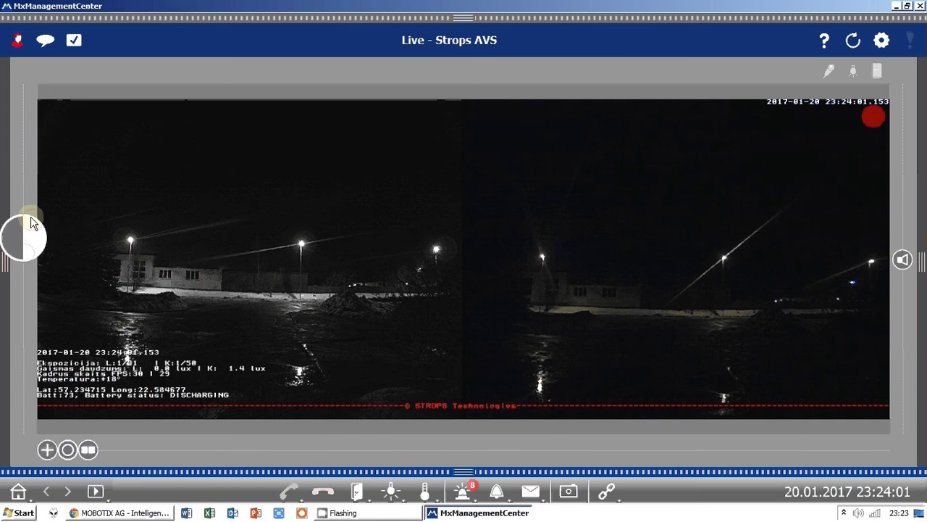
pyautogui.moveTo(31, 222)
pyautogui.mouseDown()
pyautogui.moveTo(22, 255)
pyautogui.moveTo(22, 219)
pyautogui.mouseUp()
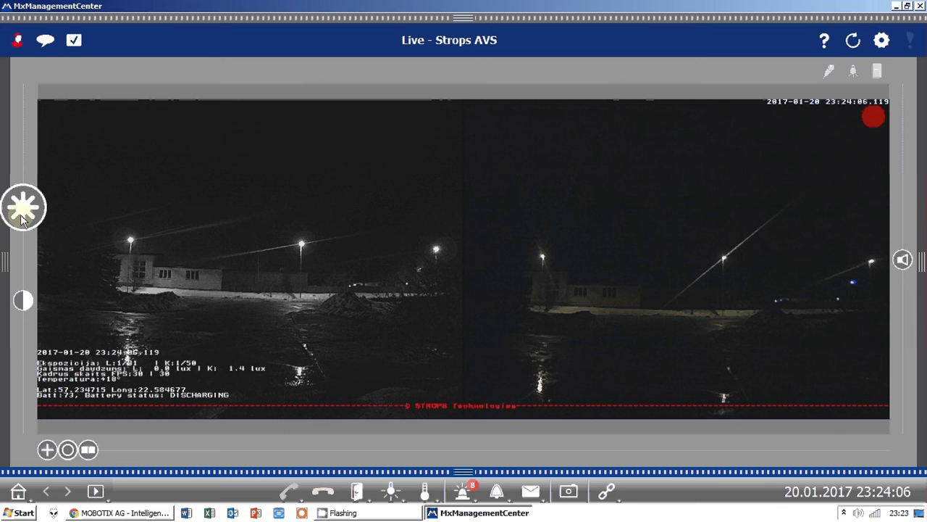
pyautogui.moveTo(22, 220); pyautogui.dragTo(23, 225)
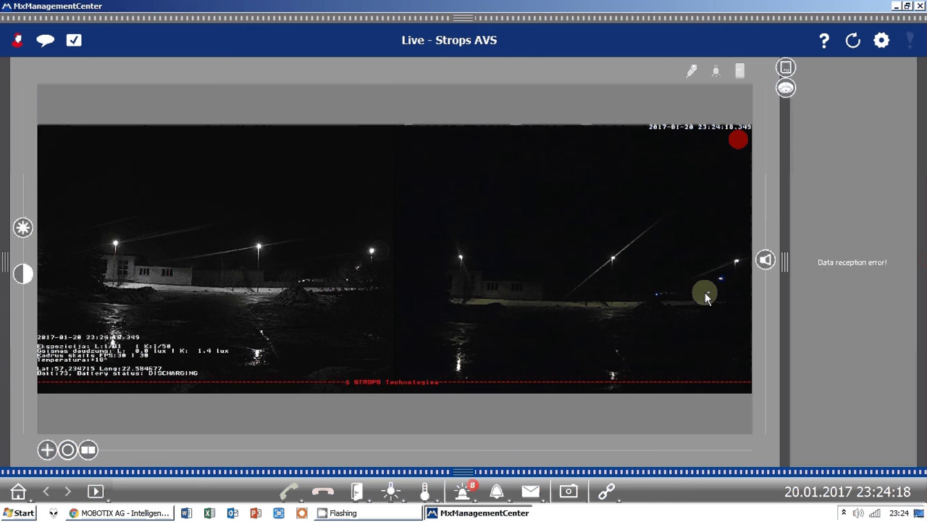
# - Drag the right side panel fully closed so the Strops AVS video fills the width
pyautogui.moveTo(784, 259); pyautogui.dragTo(735, 266)
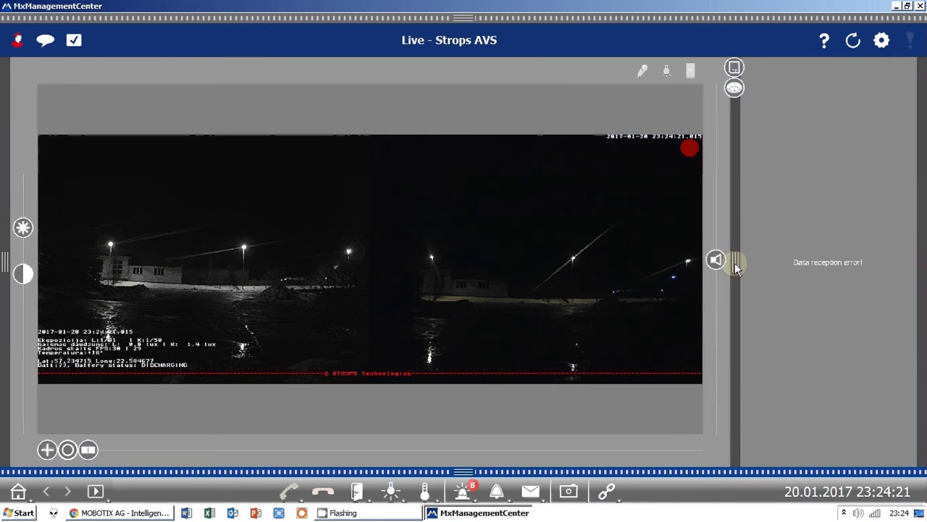
pyautogui.moveTo(736, 266); pyautogui.dragTo(916, 275)
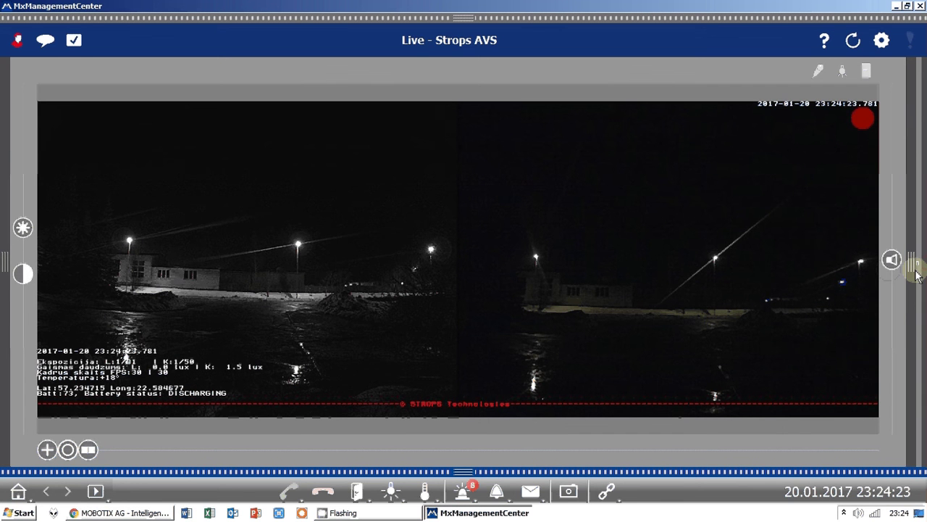
pyautogui.moveTo(916, 276); pyautogui.dragTo(923, 247)
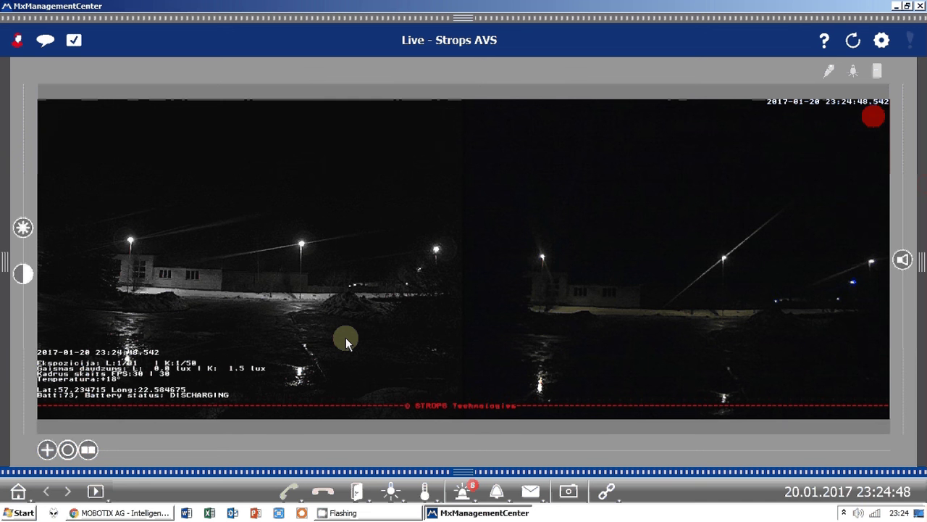
pyautogui.moveTo(146, 459)
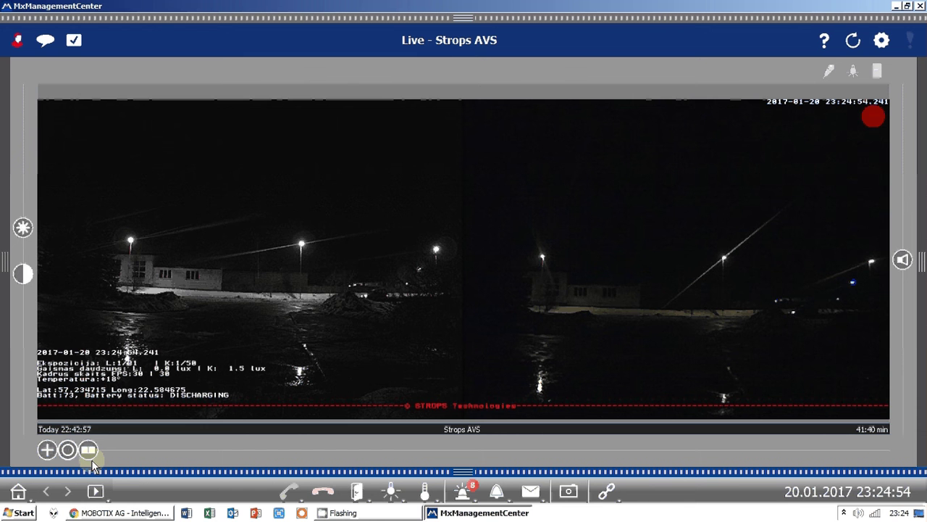
# - Switch to Playback and scrub the timeline through today's Strops AVS recordings
pyautogui.click(89, 454)
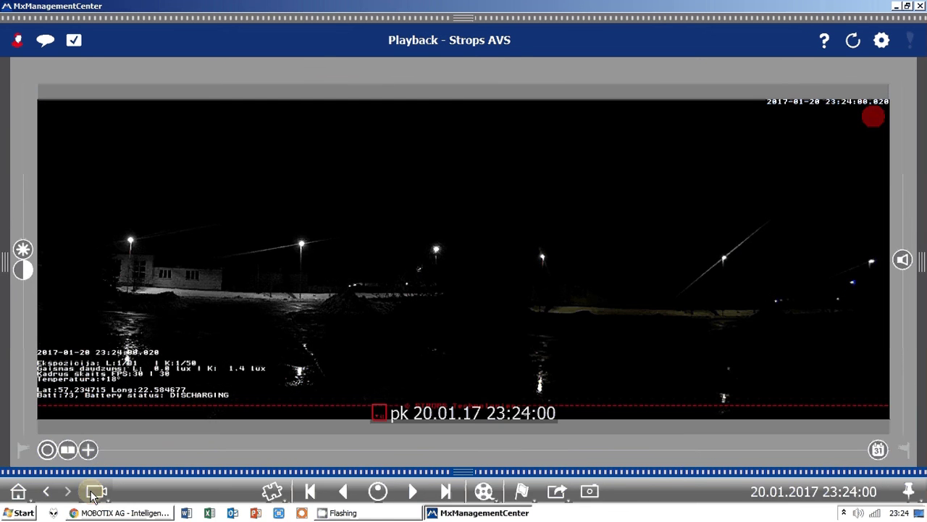
pyautogui.click(96, 491)
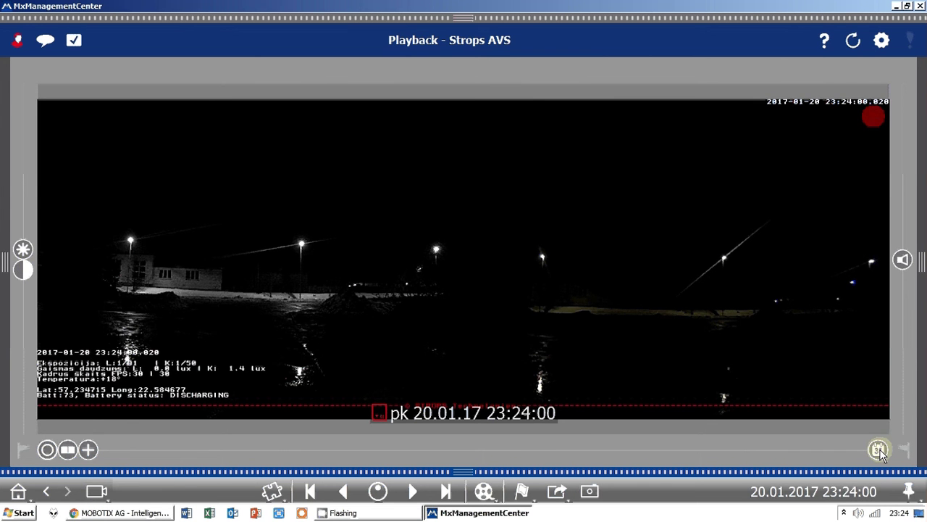
pyautogui.moveTo(882, 454); pyautogui.dragTo(262, 433)
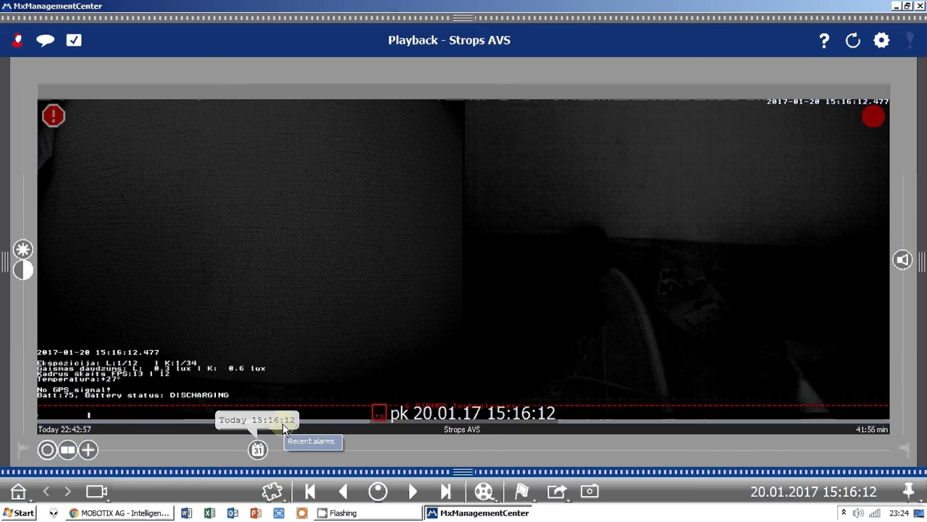
pyautogui.moveTo(258, 449); pyautogui.dragTo(509, 449)
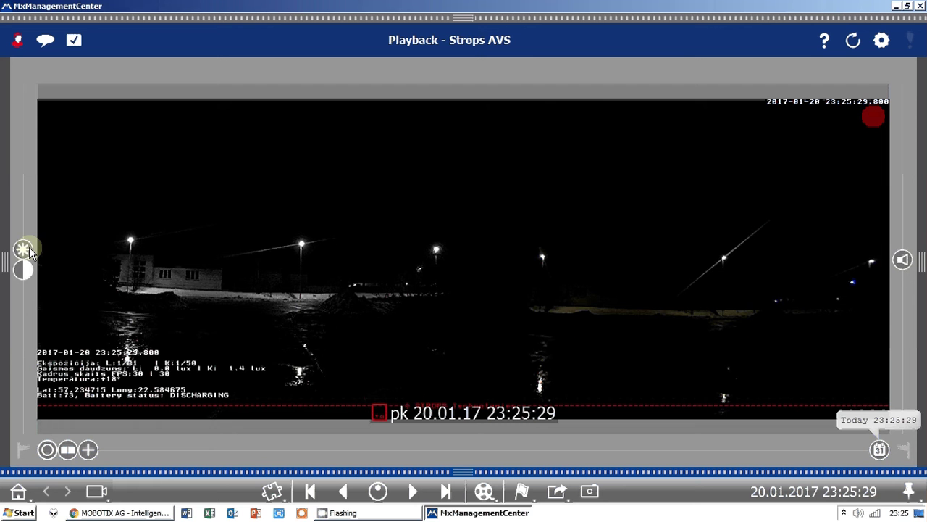
# - Brighten the playback image and jump to the 22:59:28 indoor room recording
pyautogui.moveTo(25, 249); pyautogui.dragTo(27, 231)
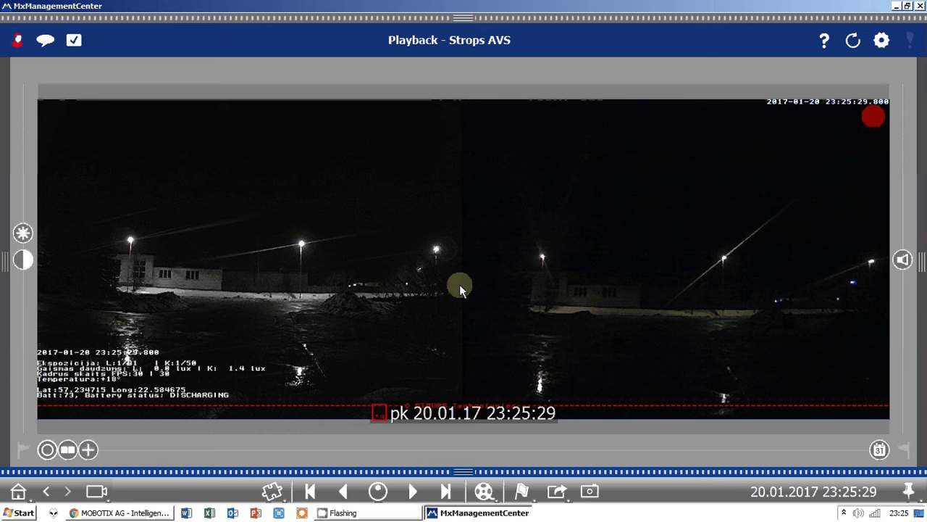
pyautogui.moveTo(3, 424)
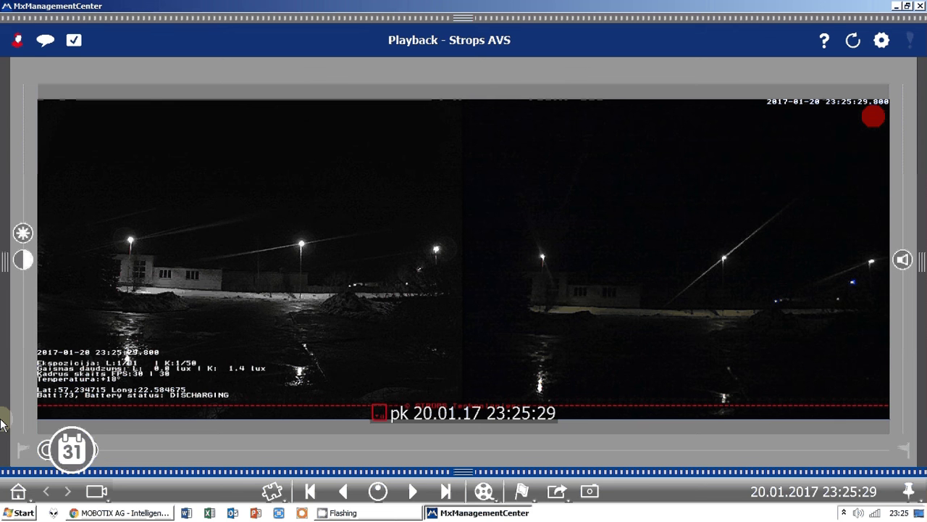
pyautogui.click(355, 414)
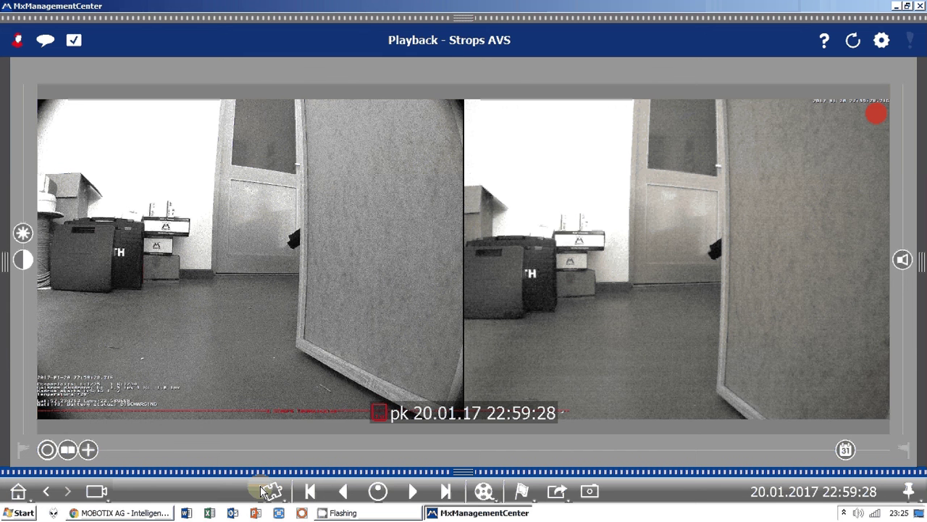